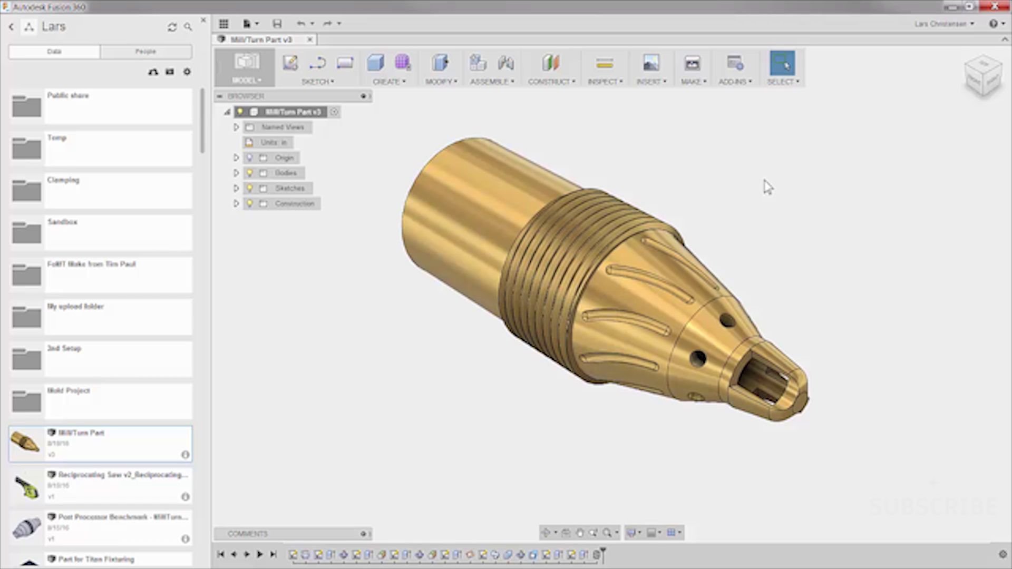
Enable the Live Review - Collaboration support preview feature in the preferences and apply the change
{"action": "left_click", "coordinate": [970, 25]}
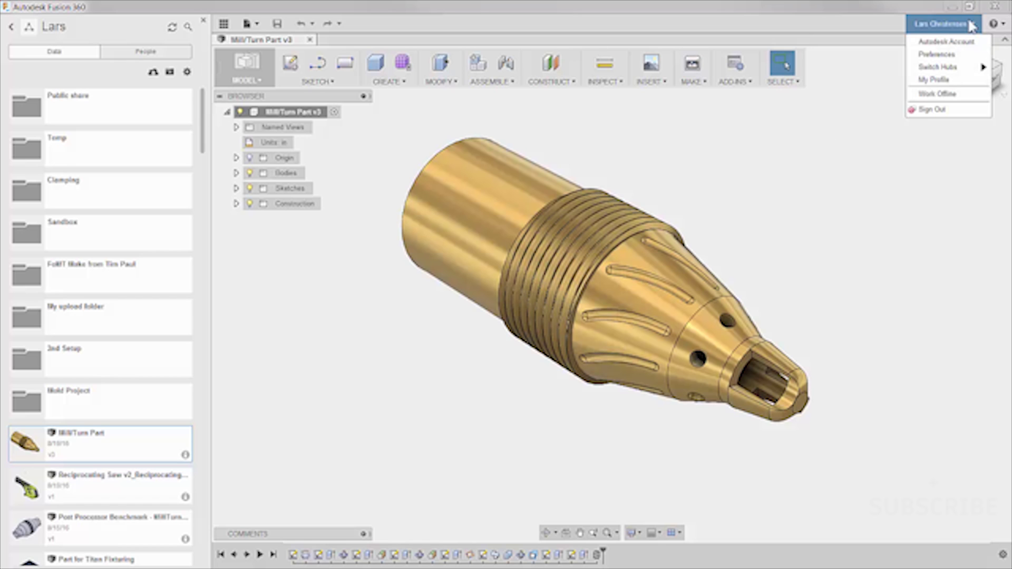
{"action": "left_click", "coordinate": [971, 54]}
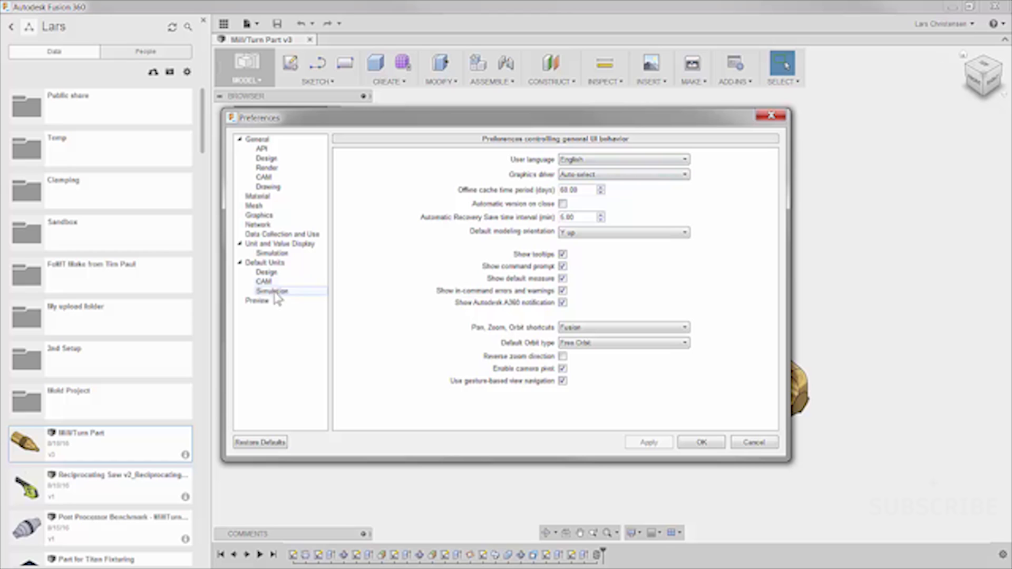
{"action": "left_click", "coordinate": [258, 301]}
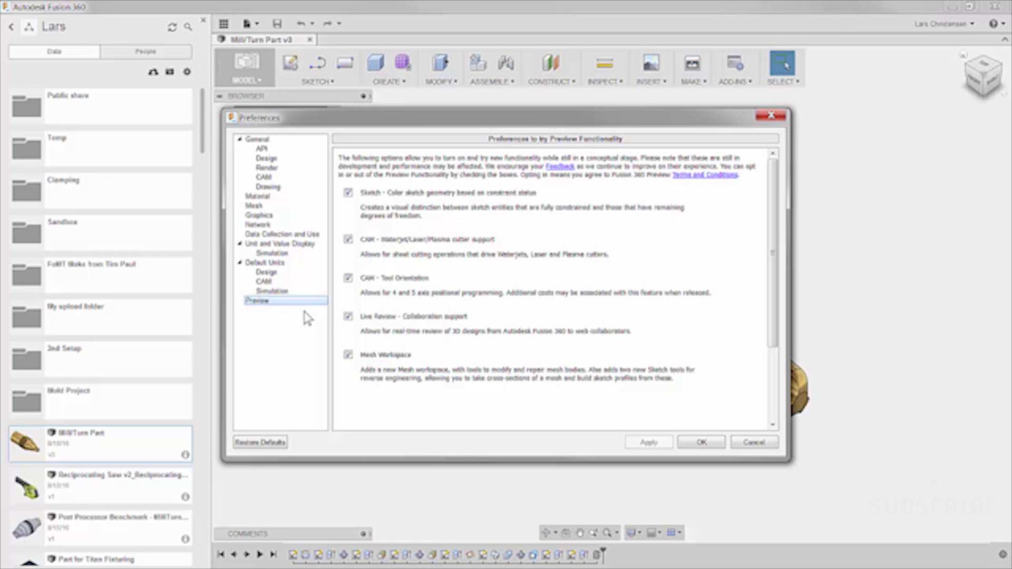
{"action": "left_click", "coordinate": [348, 317]}
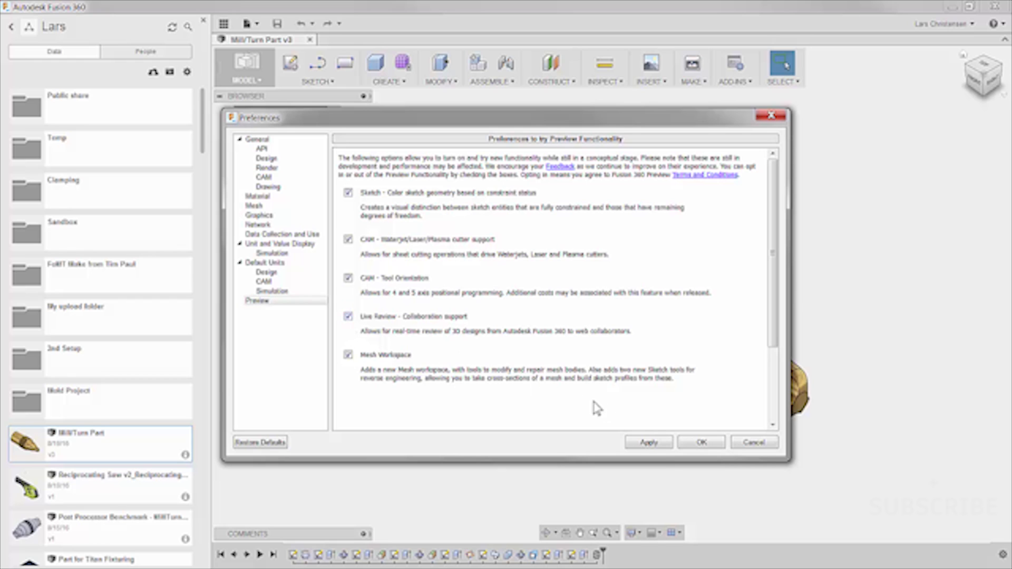
{"action": "left_click", "coordinate": [663, 449]}
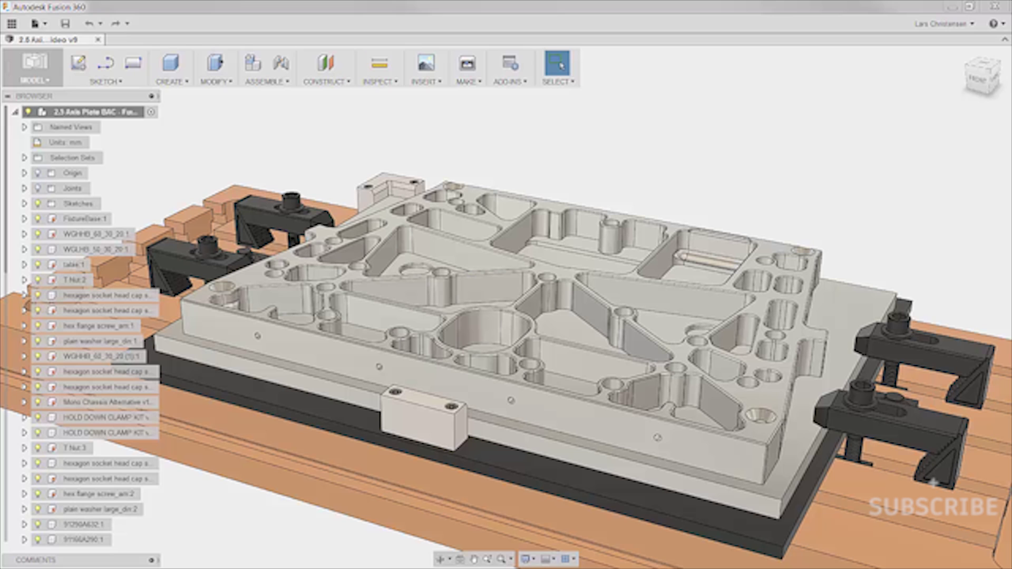
Start a Live Review session for the open 2.5 Axis Plate design and copy its invitation link
{"action": "left_click", "coordinate": [38, 24]}
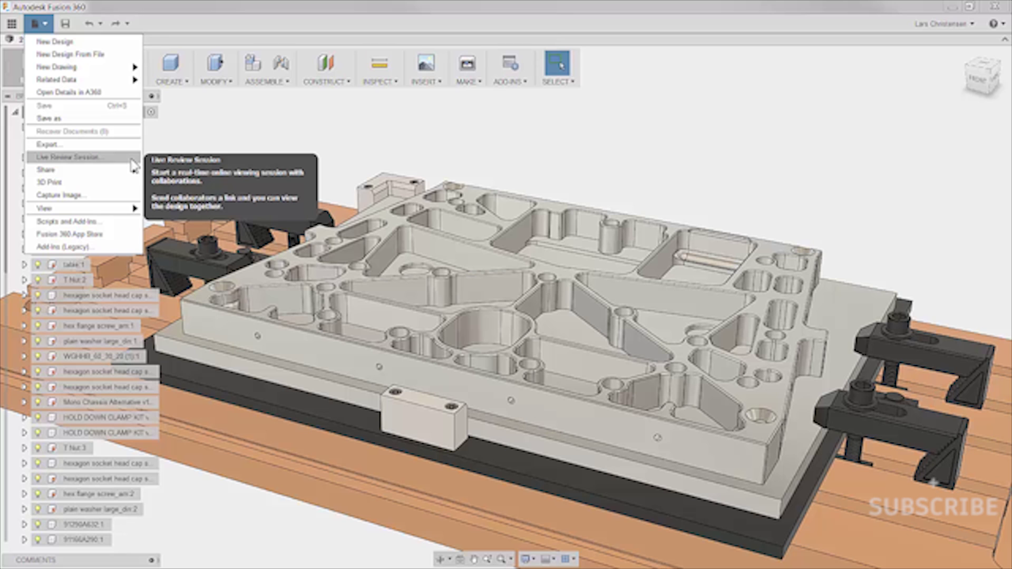
{"action": "left_click", "coordinate": [133, 165]}
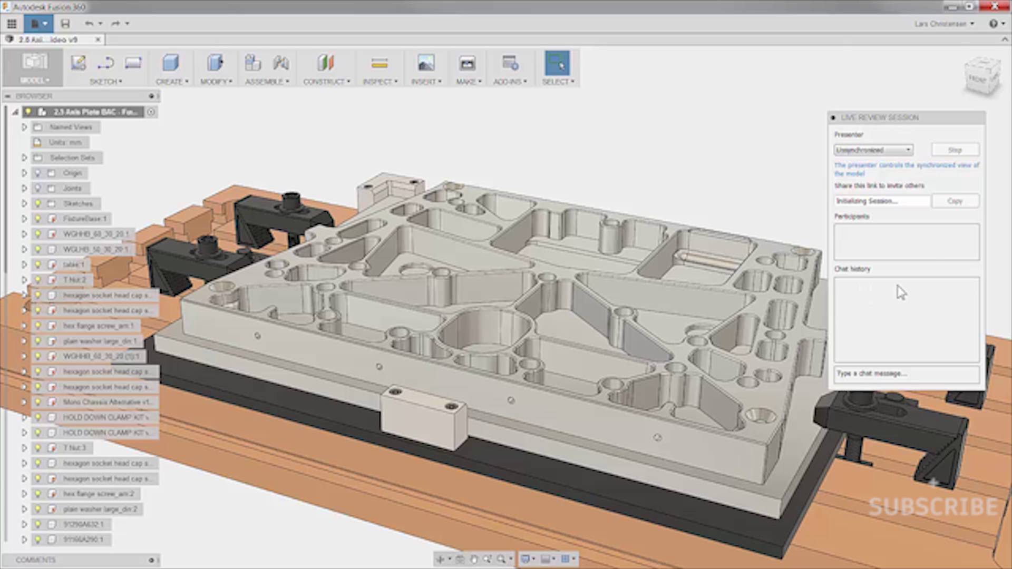
{"action": "left_click", "coordinate": [909, 151]}
{"action": "left_click", "coordinate": [910, 151]}
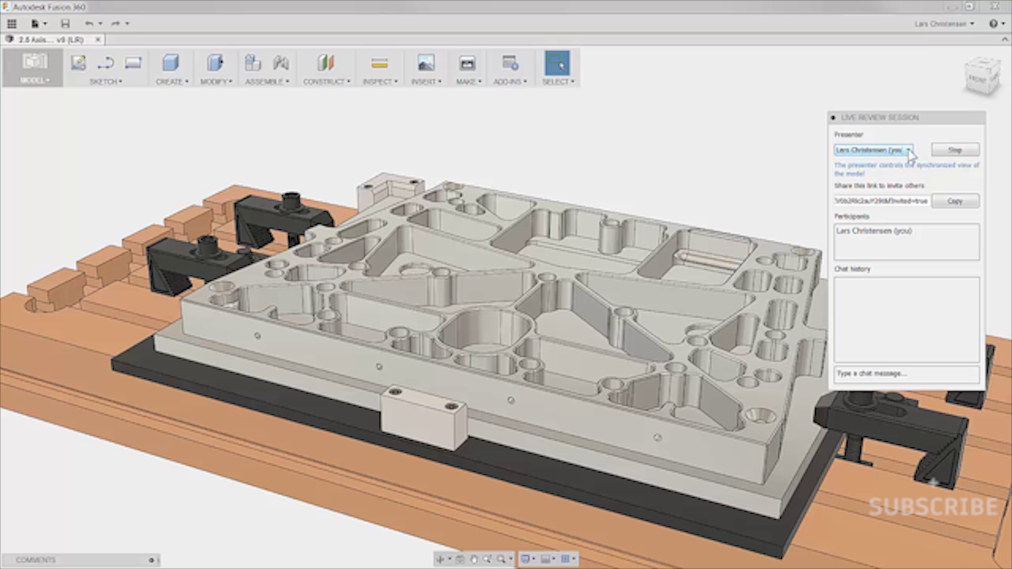
{"action": "left_click", "coordinate": [949, 205]}
Arrange the Chrome window and a reduced Fusion 360 window so that both are visible side by side
{"action": "left_click_drag", "start_coordinate": [0, 26], "coordinate": [155, 34]}
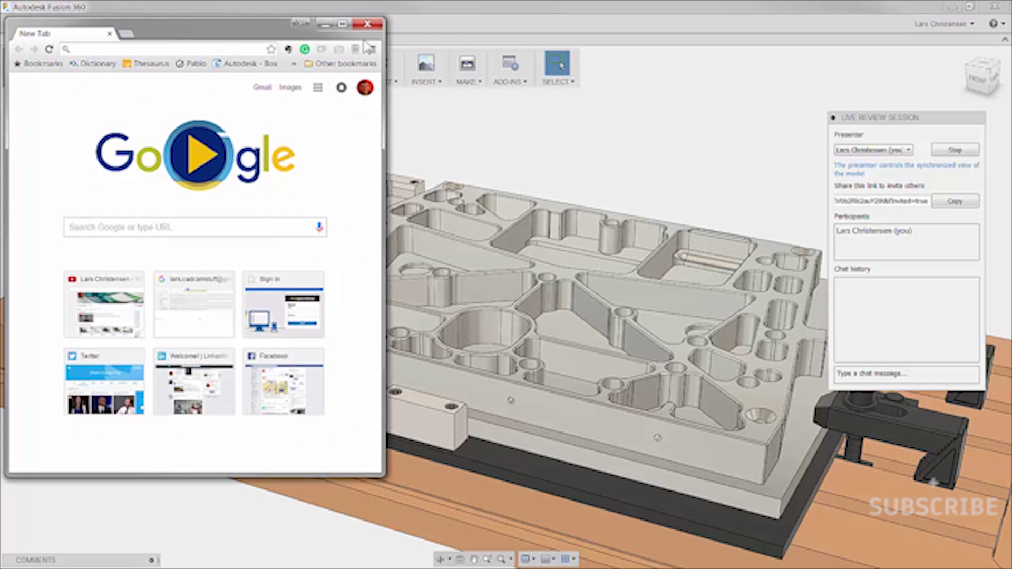
{"action": "left_click", "coordinate": [731, 26]}
{"action": "left_click", "coordinate": [969, 6]}
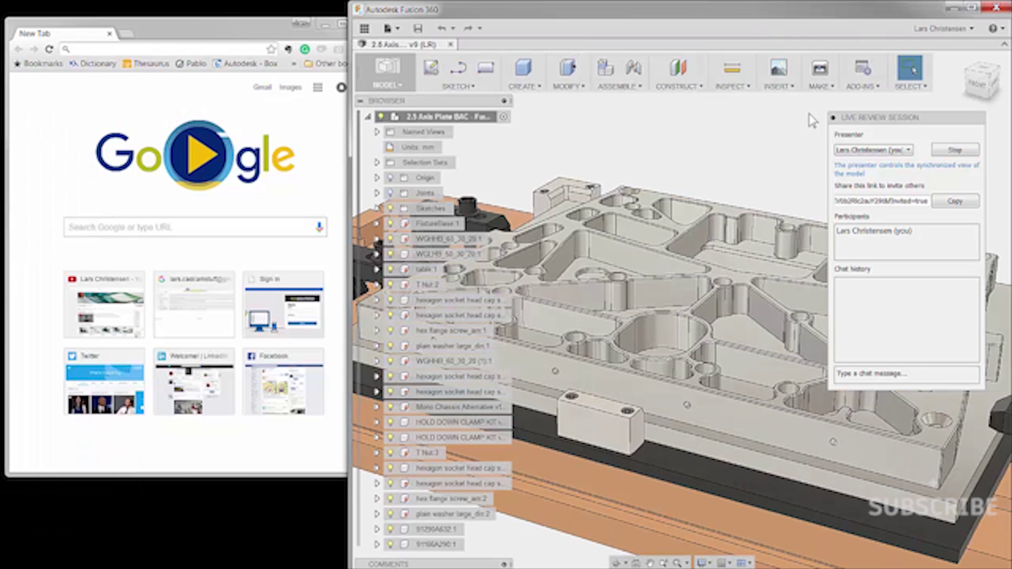
{"action": "left_click", "coordinate": [267, 30]}
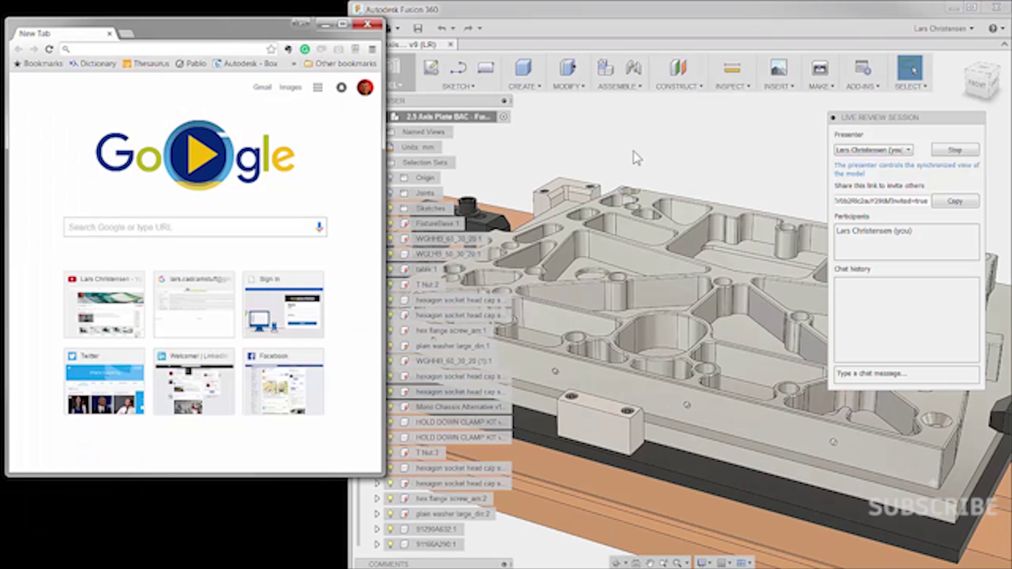
{"action": "left_click", "coordinate": [696, 147]}
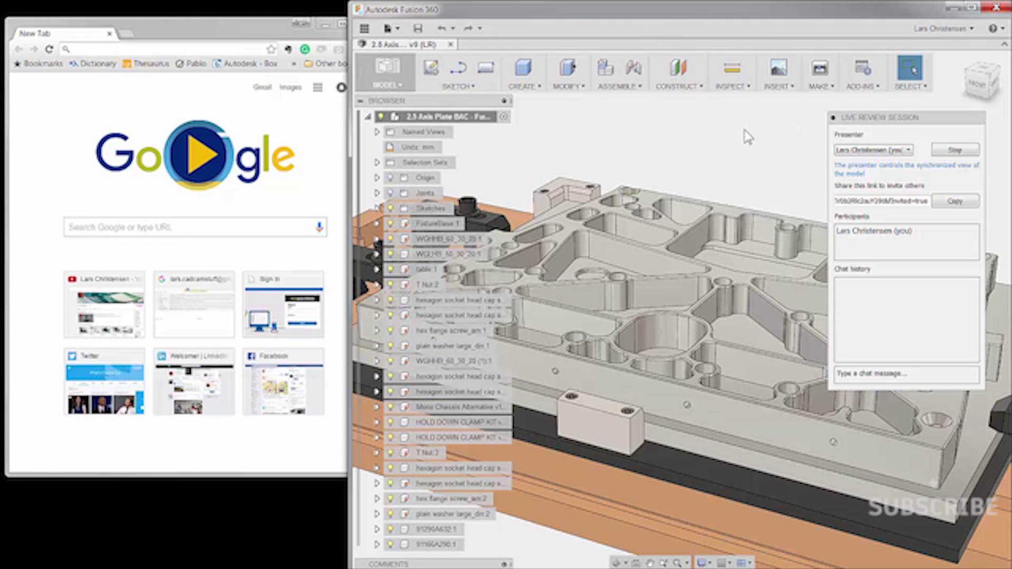
{"action": "left_click", "coordinate": [202, 23]}
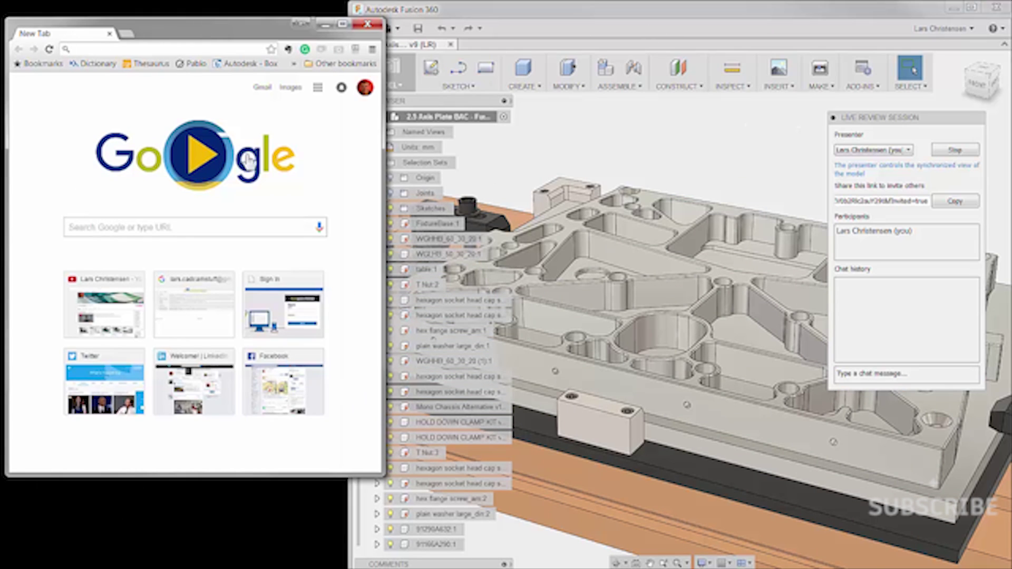
Open the session's copied invitation link in Chrome and join the live review with the guest participant's name
{"action": "left_click", "coordinate": [957, 203]}
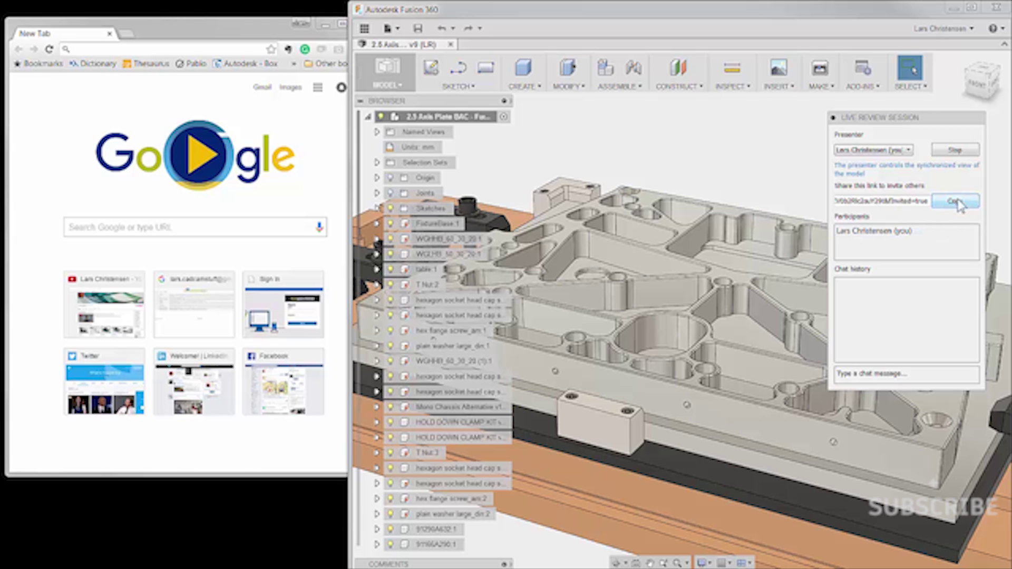
{"action": "left_click", "coordinate": [198, 51]}
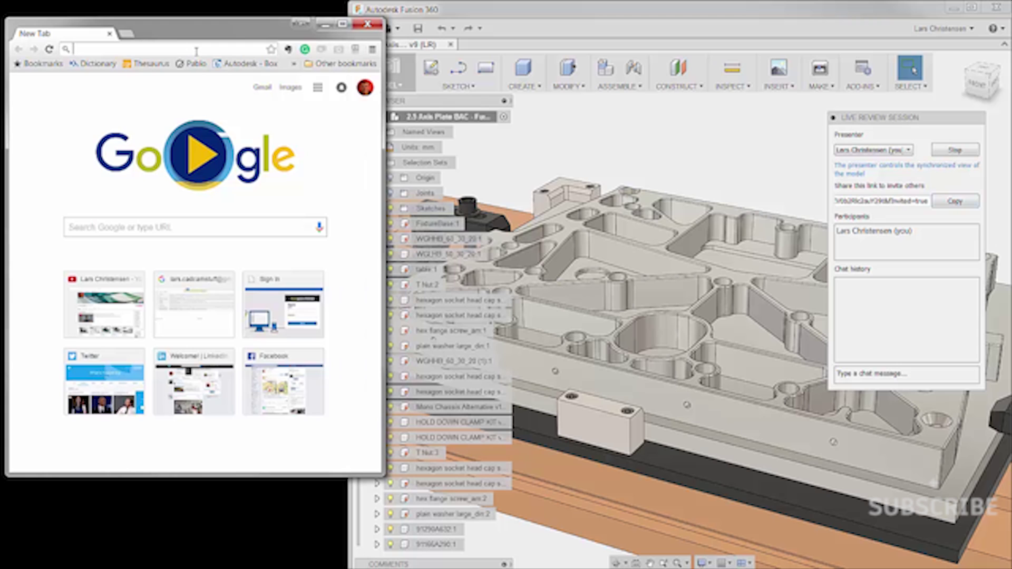
{"action": "key", "text": "ctrl+v"}
{"action": "key", "text": "Return"}
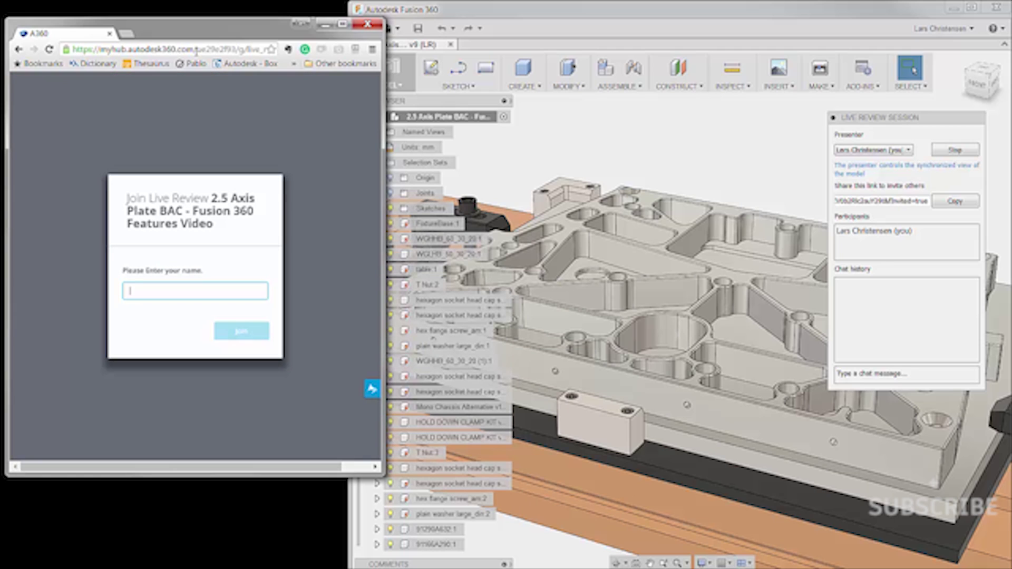
{"action": "type", "text": "Paul"}
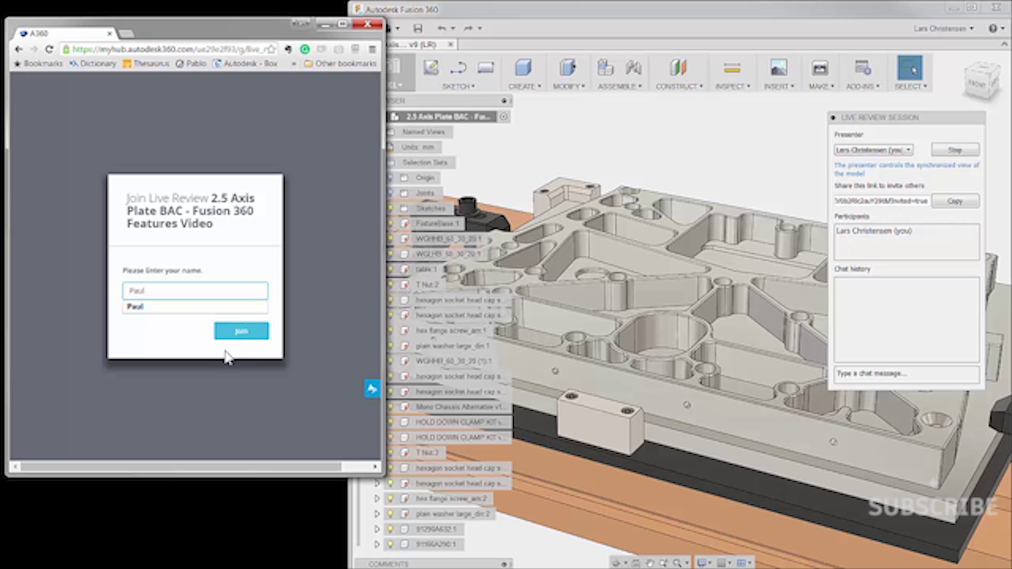
{"action": "left_click", "coordinate": [241, 331]}
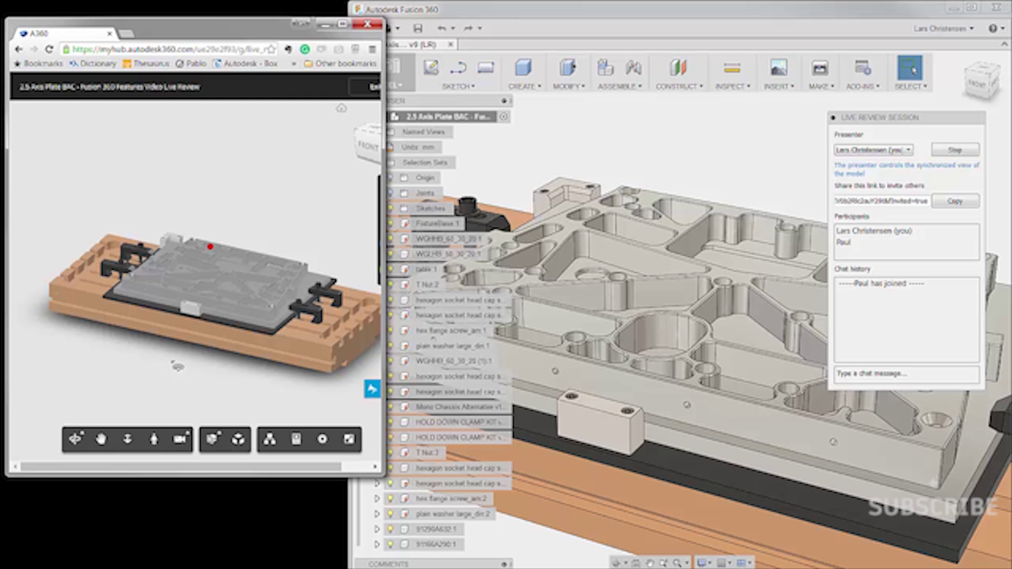
Inspect the fixture assembly in the browser viewer with a section plane across its length, and remove the section again
{"action": "mouse_move", "coordinate": [154, 363]}
{"action": "left_mouse_down"}
{"action": "mouse_move", "coordinate": [284, 348]}
{"action": "mouse_move", "coordinate": [155, 373]}
{"action": "mouse_move", "coordinate": [285, 316]}
{"action": "left_mouse_up"}
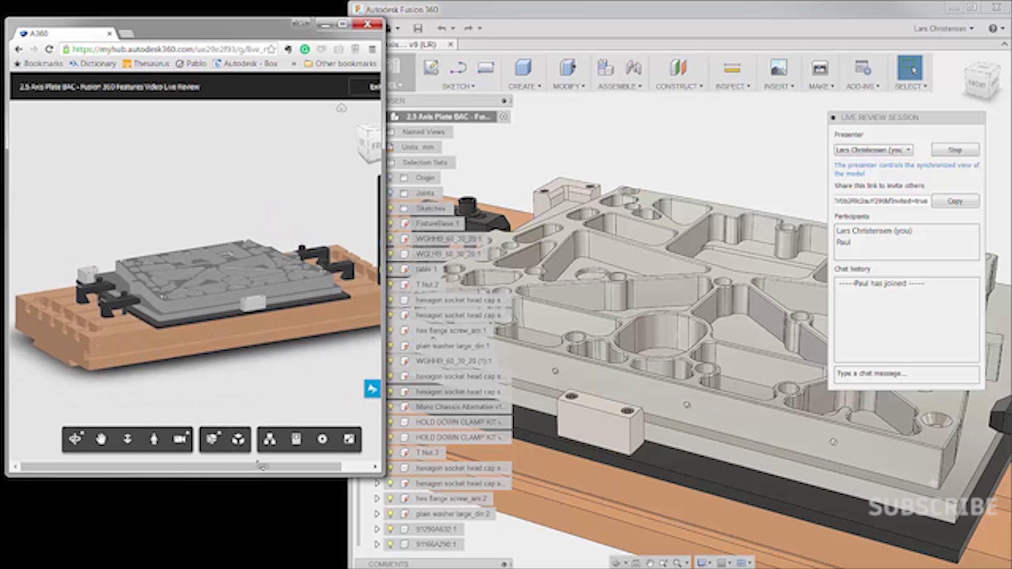
{"action": "left_click", "coordinate": [212, 439]}
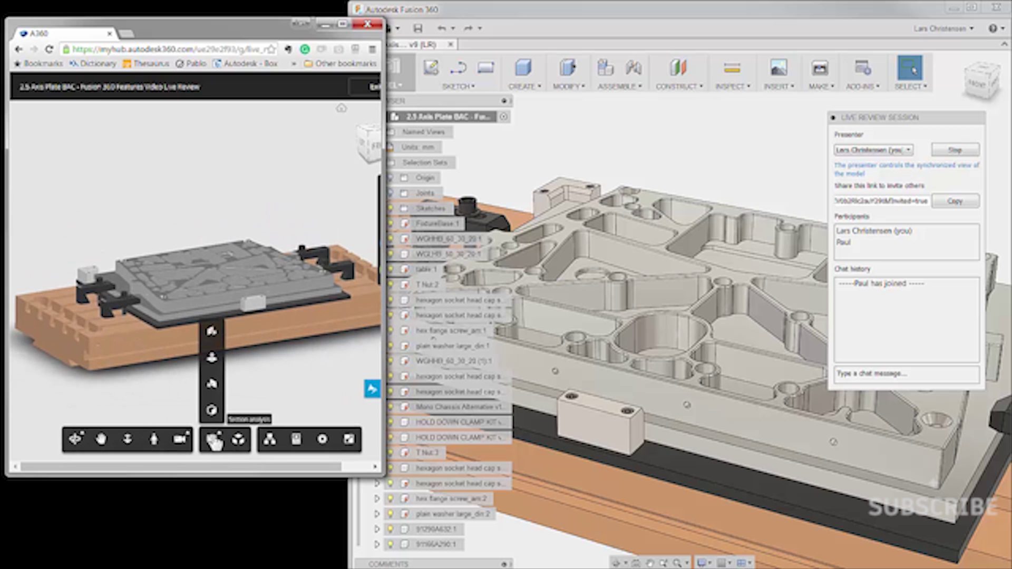
{"action": "left_click", "coordinate": [212, 332]}
{"action": "left_click_drag", "start_coordinate": [150, 316], "coordinate": [153, 314]}
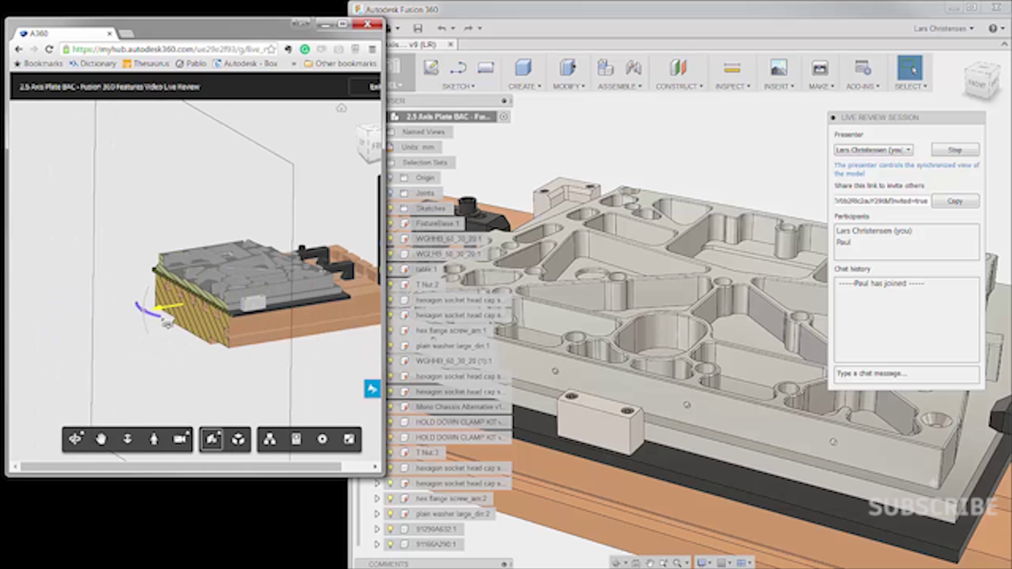
{"action": "left_click", "coordinate": [213, 442]}
{"action": "left_click_drag", "start_coordinate": [190, 397], "coordinate": [149, 407]}
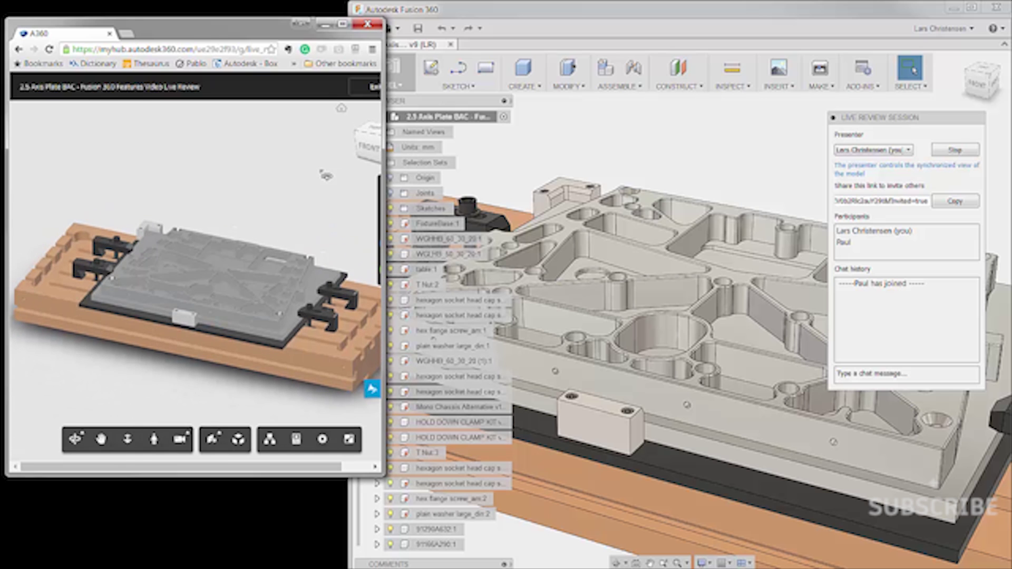
Widen the browser window and send the organizer a chat greeting followed by "I can see the design"
{"action": "left_click_drag", "start_coordinate": [384, 185], "coordinate": [459, 184]}
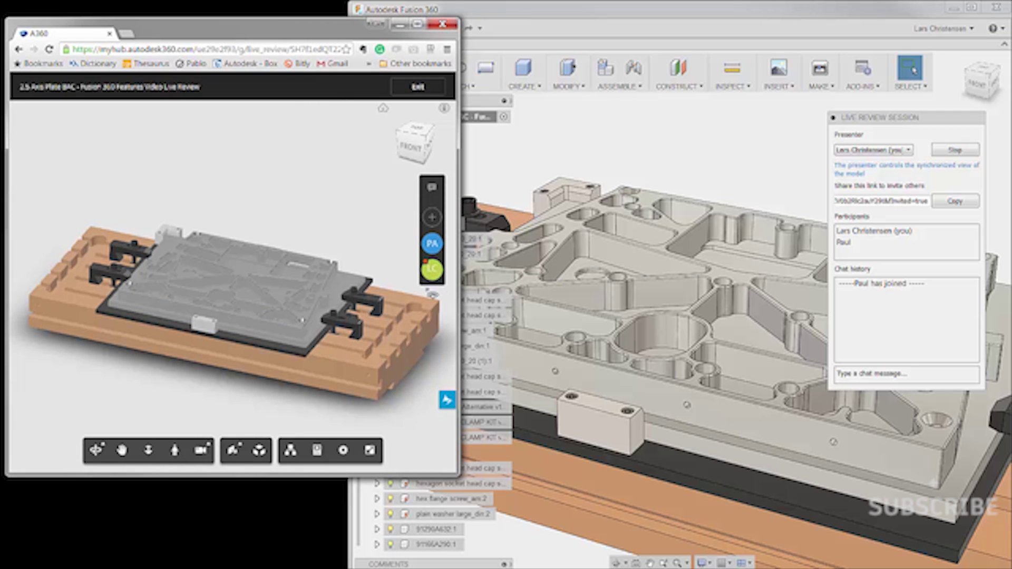
{"action": "left_click", "coordinate": [432, 189]}
{"action": "left_click", "coordinate": [261, 368]}
{"action": "type", "text": "Hi"}
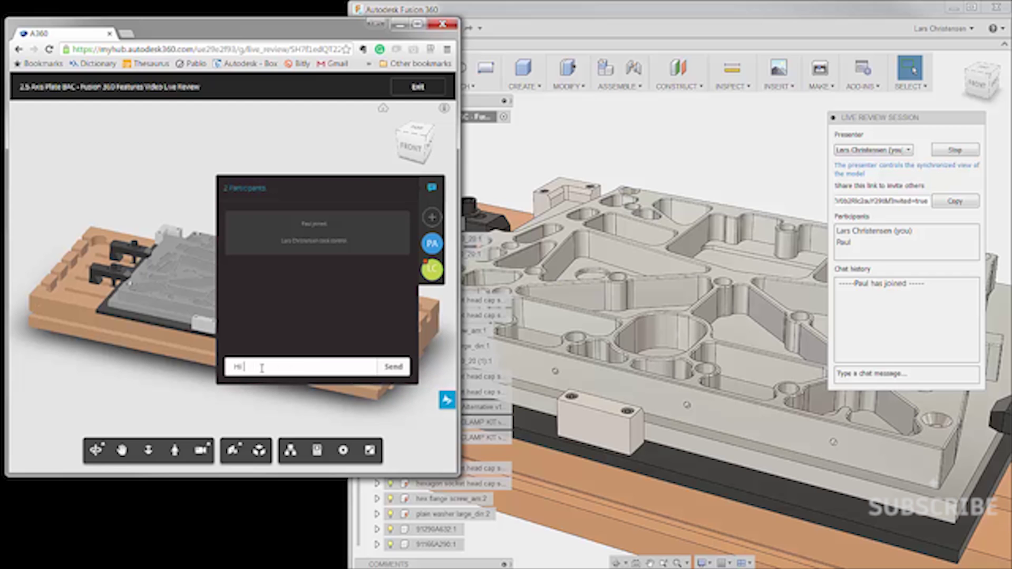
{"action": "type", "text": " Lars"}
{"action": "type", "text": "I can see the design"}
{"action": "left_click", "coordinate": [399, 375]}
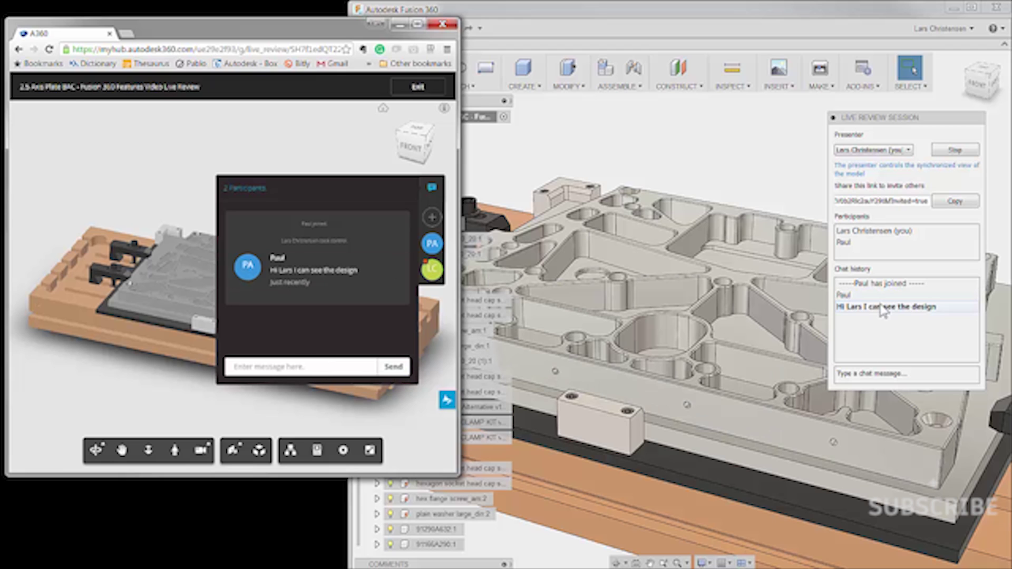
Reply "Cool" in the Fusion 360 session chat, check the browser conversation and close its chat
{"action": "left_click", "coordinate": [893, 376]}
{"action": "type", "text": "Cool"}
{"action": "key", "text": "Return"}
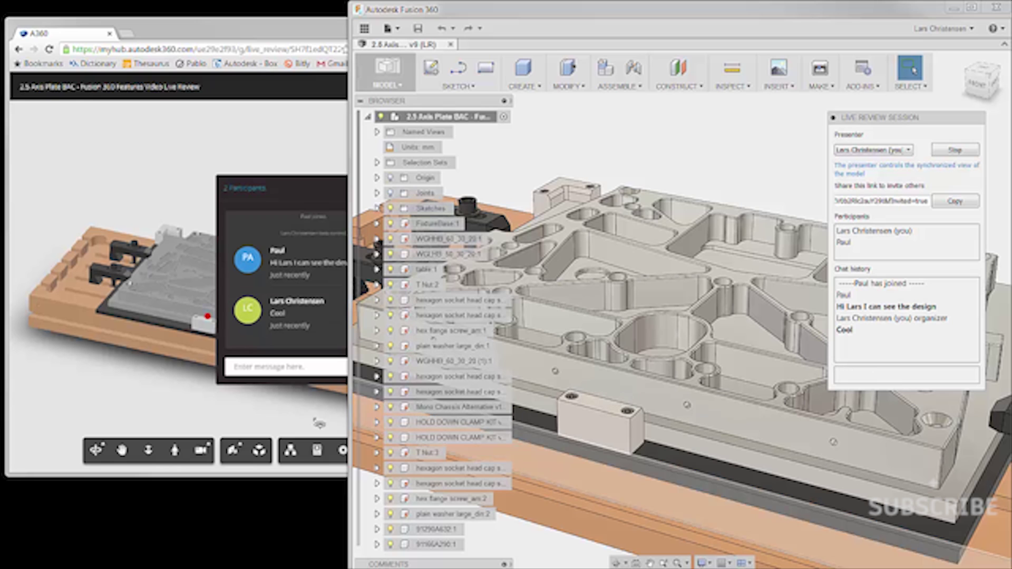
{"action": "left_click", "coordinate": [278, 171]}
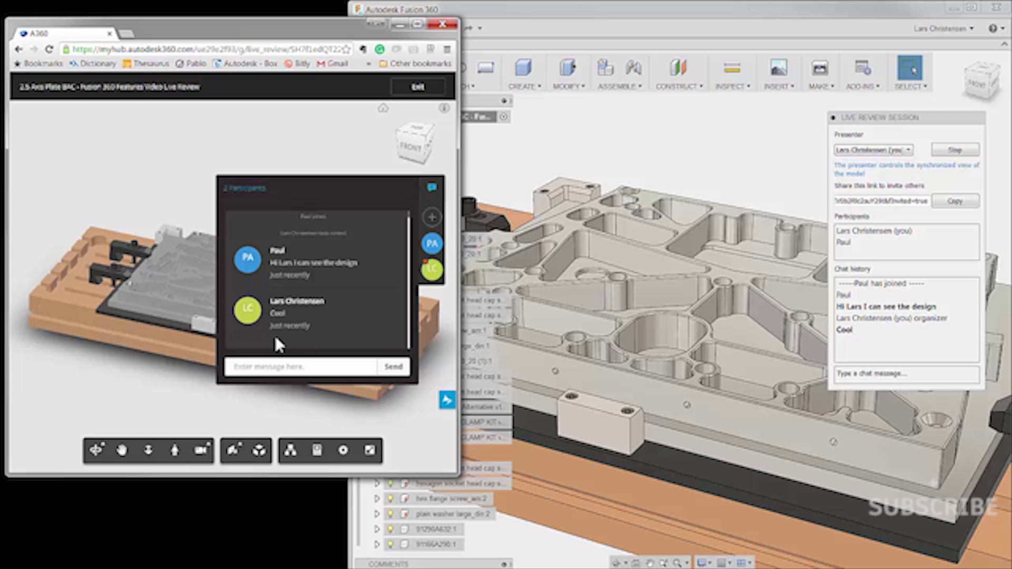
{"action": "left_click", "coordinate": [432, 187]}
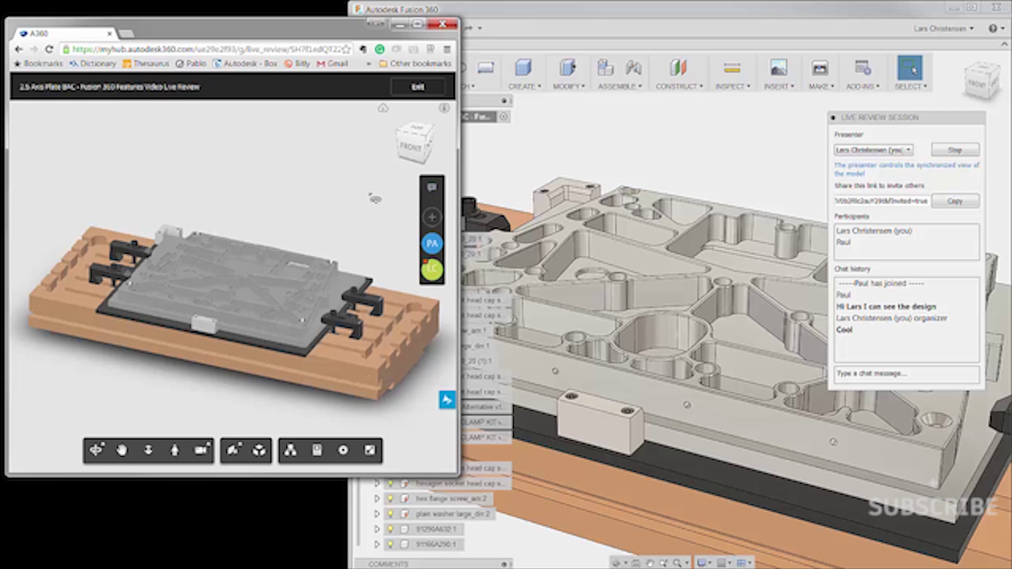
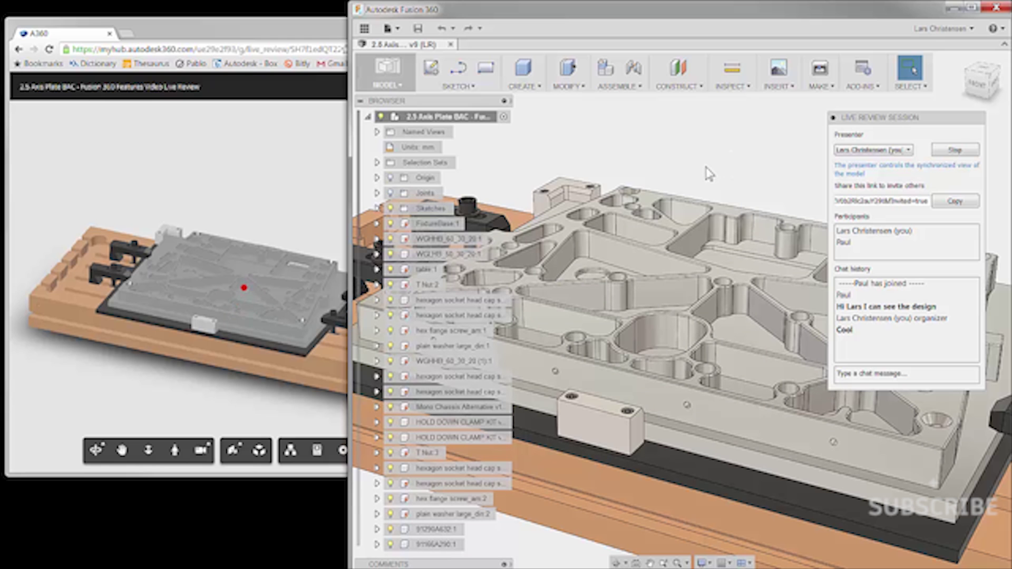
Present the model from Fusion 360 by orbiting the fixture assembly and switching to the Top view
{"action": "middle_click_drag", "start_coordinate": [697, 166], "coordinate": [724, 149]}
{"action": "key", "text": "Escape"}
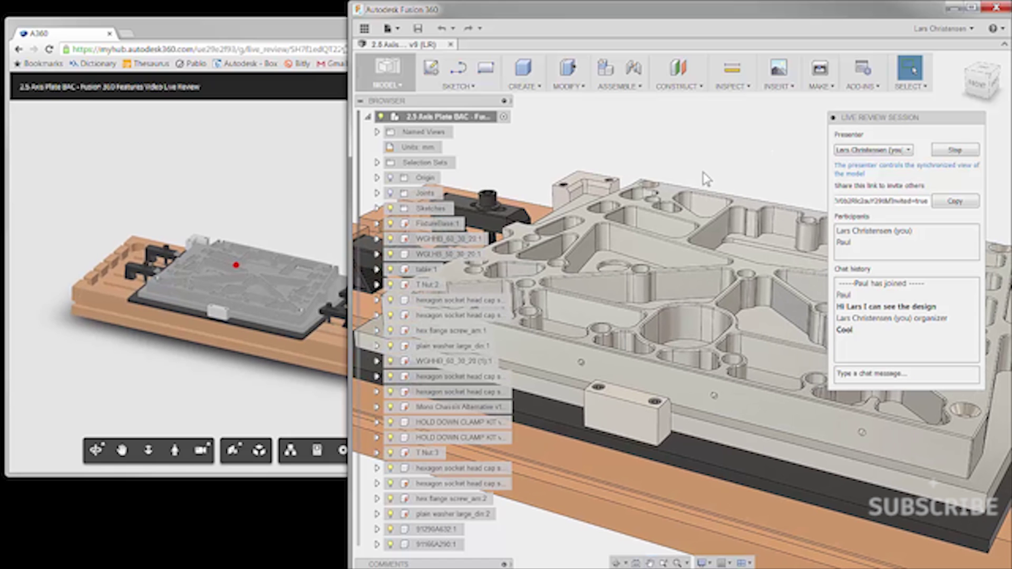
{"action": "mouse_move", "coordinate": [715, 176]}
{"action": "middle_mouse_down"}
{"action": "mouse_move", "coordinate": [737, 181]}
{"action": "mouse_move", "coordinate": [707, 156]}
{"action": "mouse_move", "coordinate": [705, 182]}
{"action": "mouse_move", "coordinate": [748, 162]}
{"action": "mouse_move", "coordinate": [782, 161]}
{"action": "mouse_move", "coordinate": [704, 171]}
{"action": "mouse_move", "coordinate": [618, 157]}
{"action": "mouse_move", "coordinate": [704, 159]}
{"action": "mouse_move", "coordinate": [719, 174]}
{"action": "middle_mouse_up"}
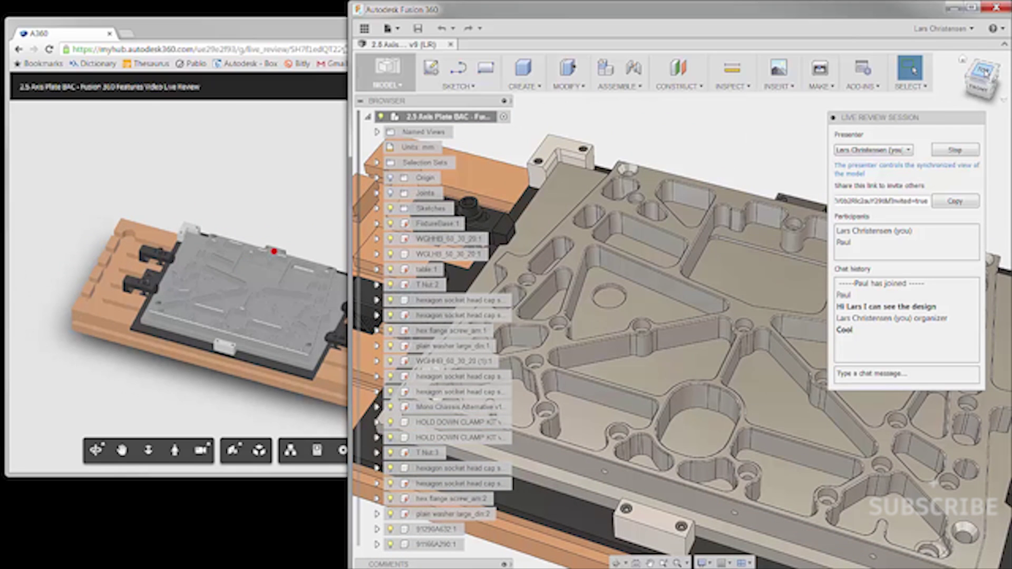
{"action": "left_click", "coordinate": [984, 70]}
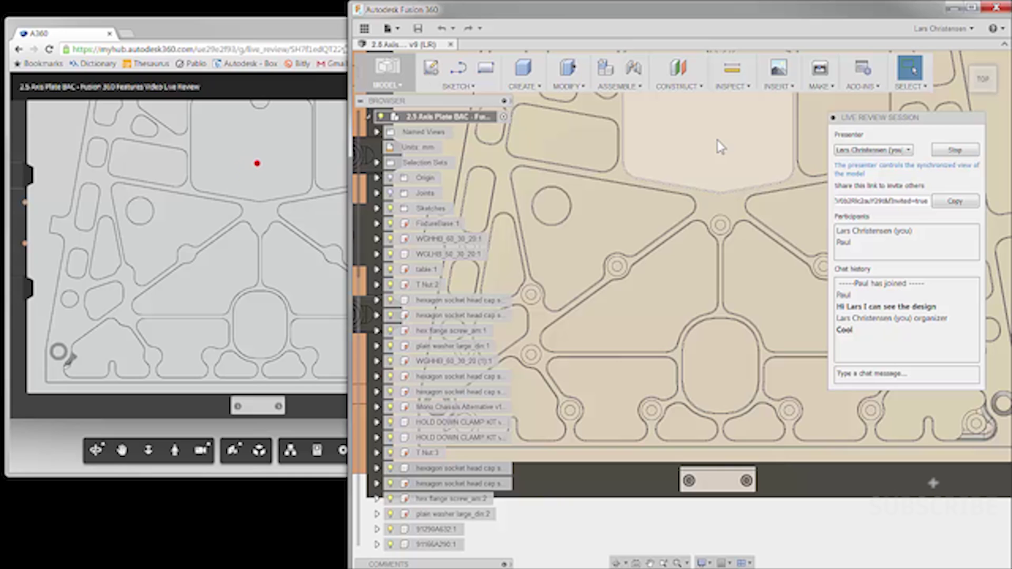
Hand the presenter role to the guest participant and switch to the Chrome window
{"action": "left_click", "coordinate": [902, 150]}
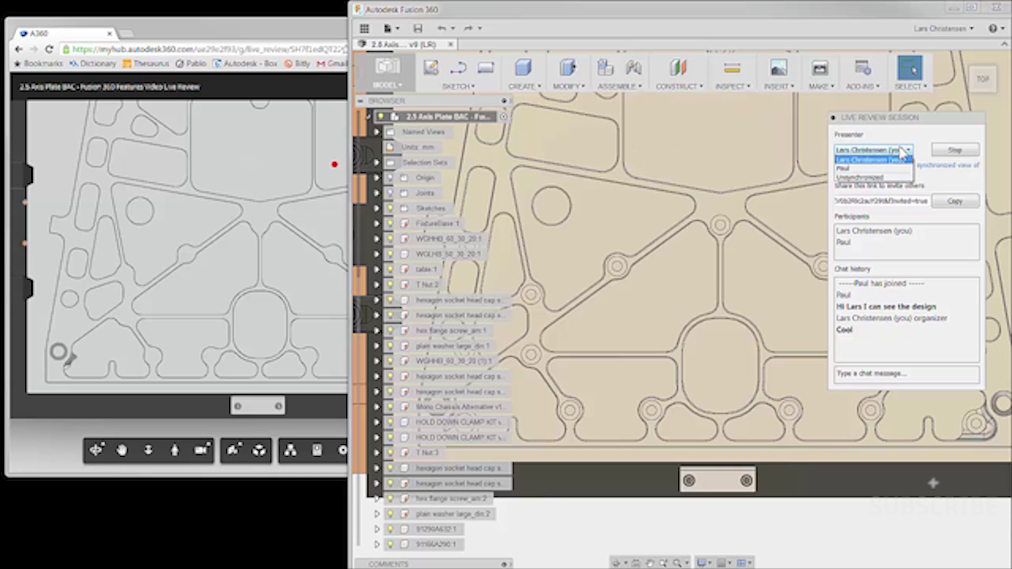
{"action": "left_click", "coordinate": [854, 170]}
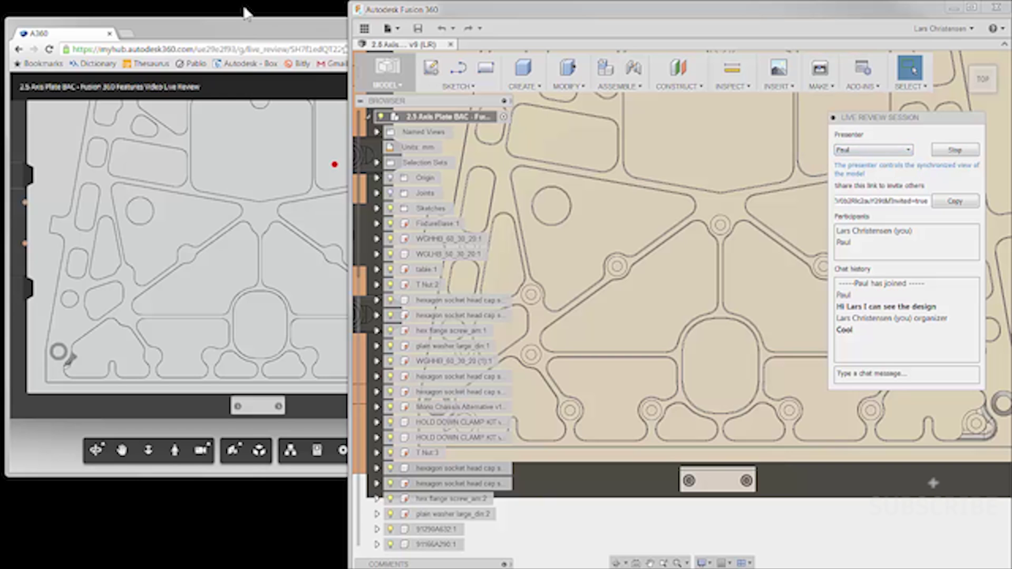
{"action": "left_click", "coordinate": [238, 23]}
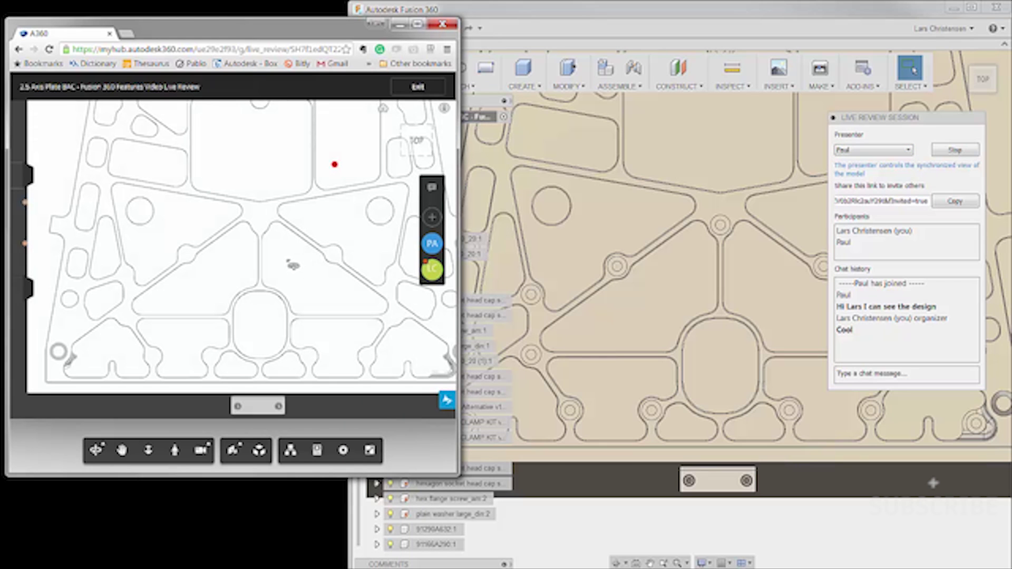
Present the model from the browser viewer by orbiting the fixture assembly and switching to its Top view
{"action": "middle_click_drag", "start_coordinate": [289, 258], "coordinate": [311, 280]}
{"action": "left_click_drag", "start_coordinate": [311, 280], "coordinate": [275, 193]}
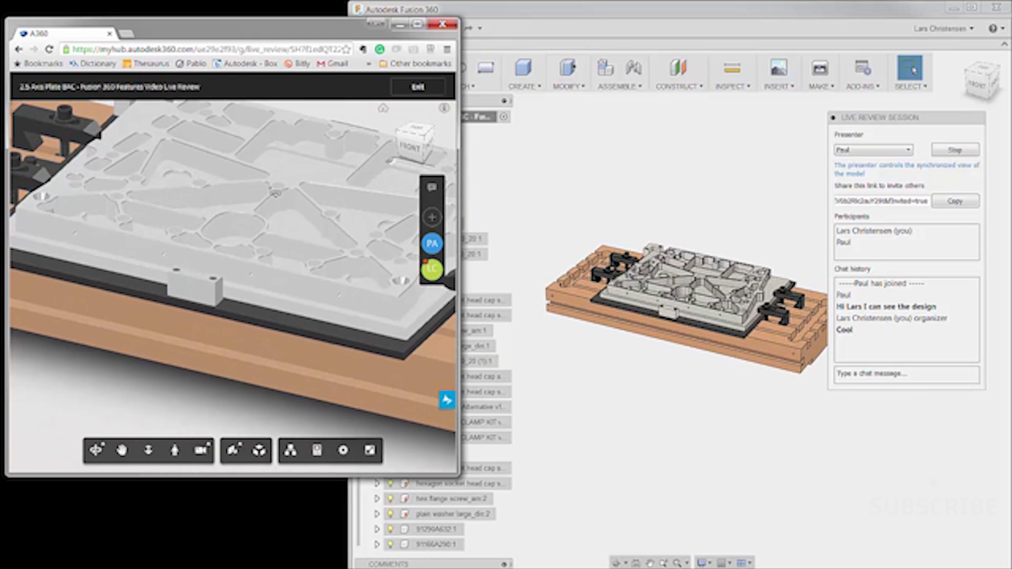
{"action": "left_click", "coordinate": [415, 129]}
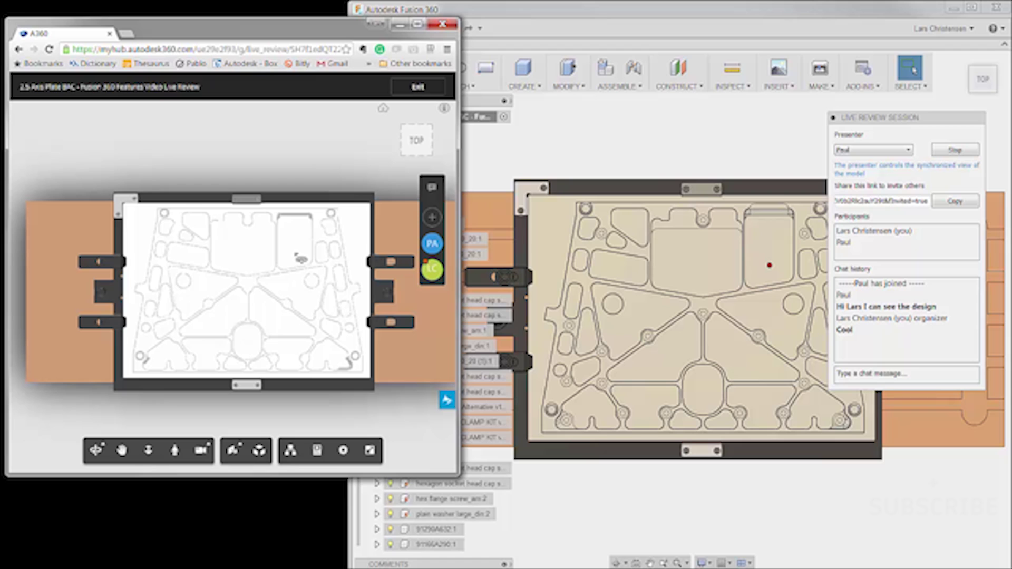
Copy the invitation link for further participants from the browser's live review session
{"action": "left_click", "coordinate": [432, 218]}
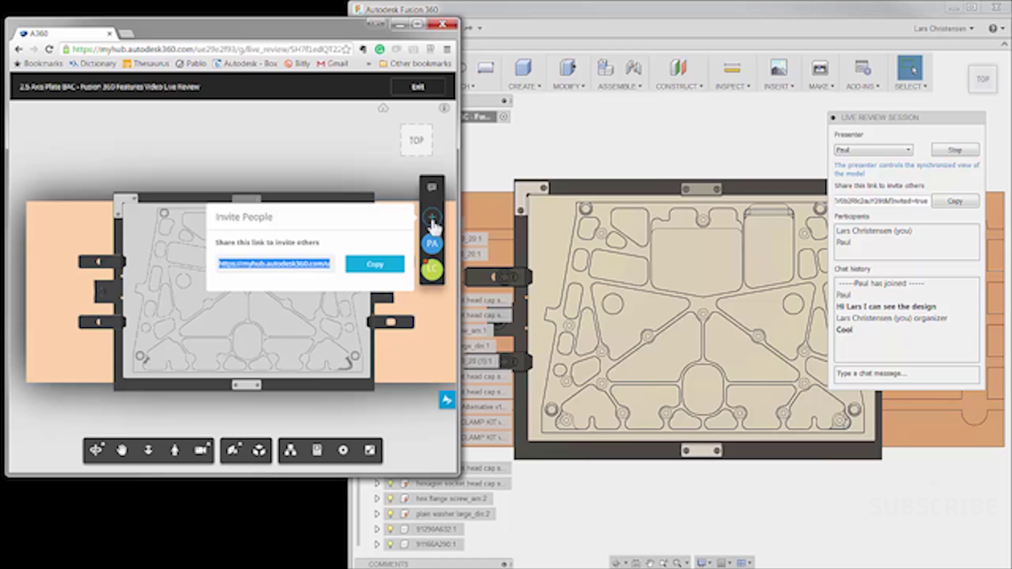
{"action": "left_click", "coordinate": [374, 266]}
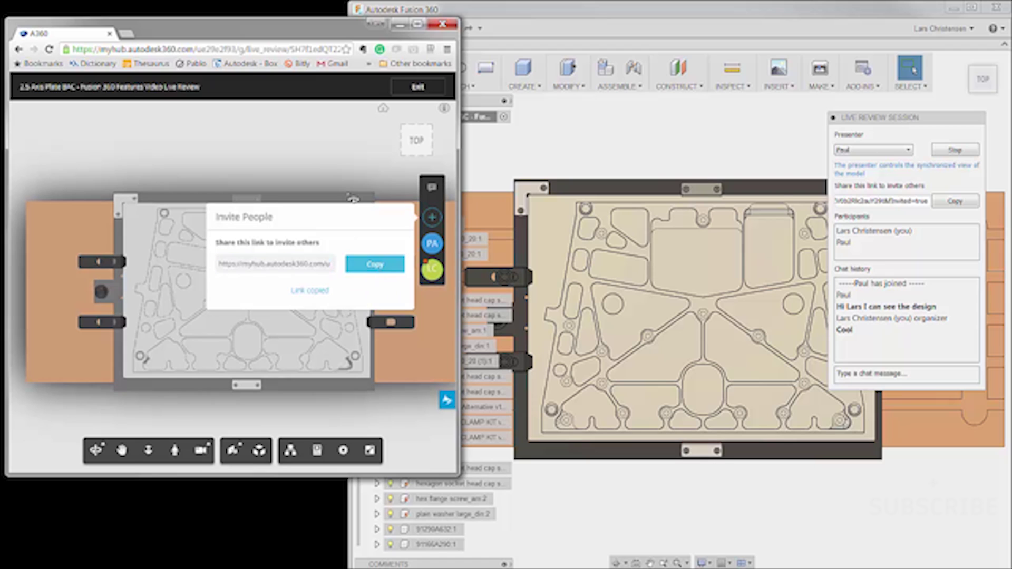